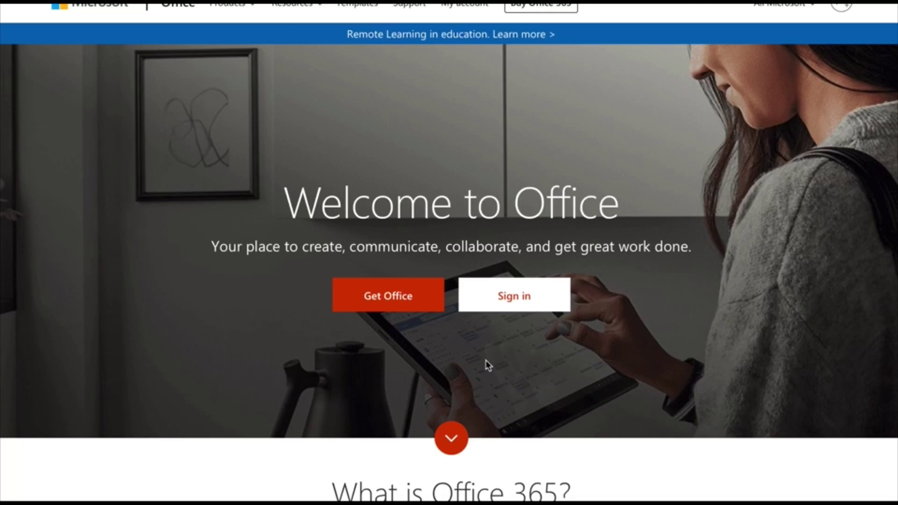
pyautogui.click(523, 300)
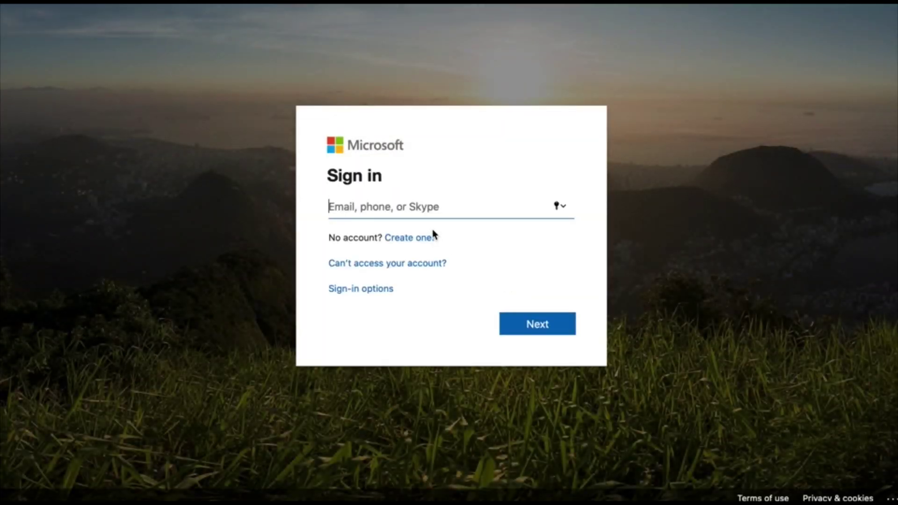
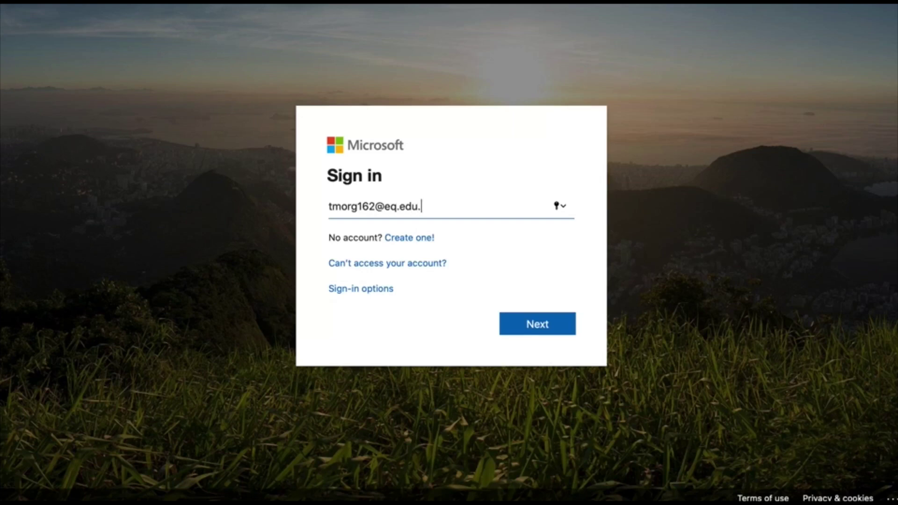
pyautogui.click(537, 323)
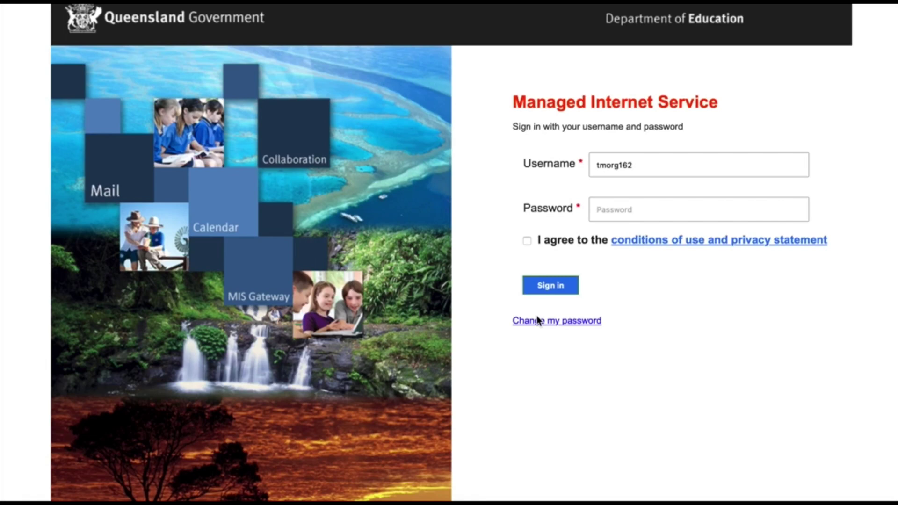
# Enter the account password and agree to the conditions of use
pyautogui.click(667, 213)
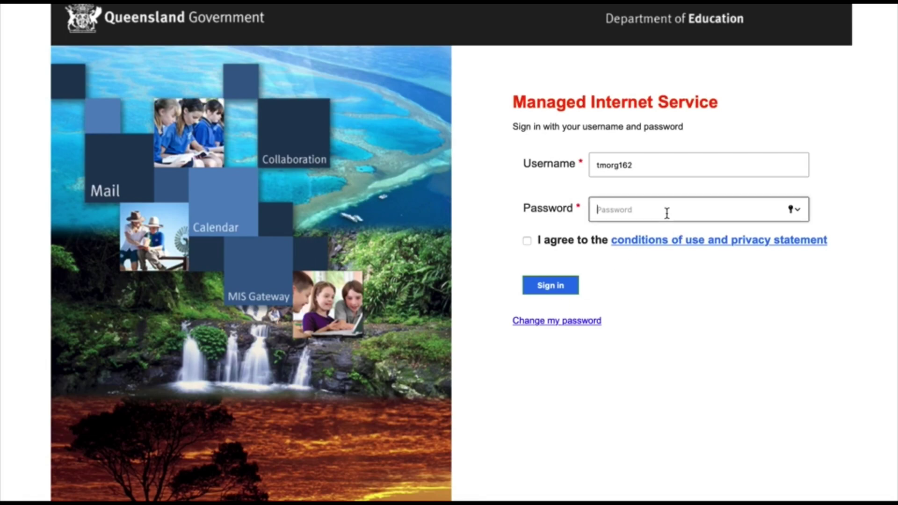
pyautogui.write('•••••')
pyautogui.write('•••••')
pyautogui.write('•')
pyautogui.click(528, 240)
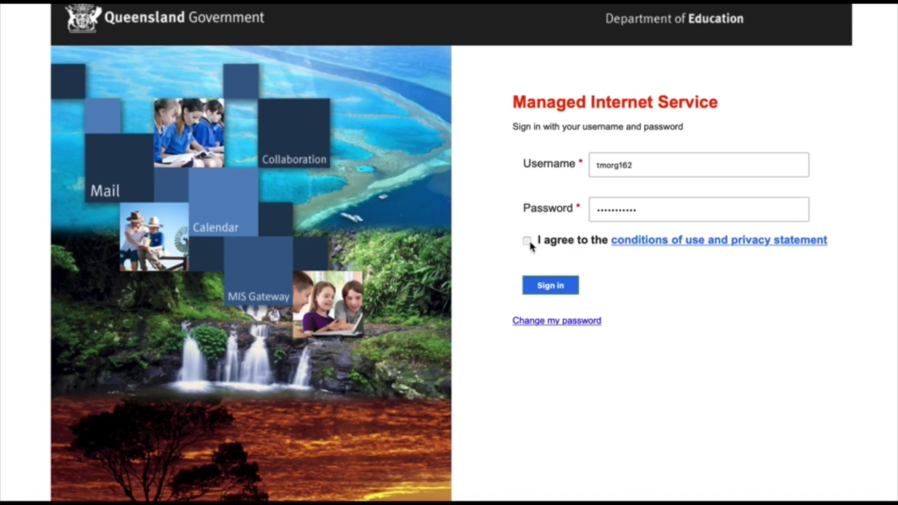
# Submit the sign-in, declining Safari's password save and 'Stay signed in?'
pyautogui.click(556, 286)
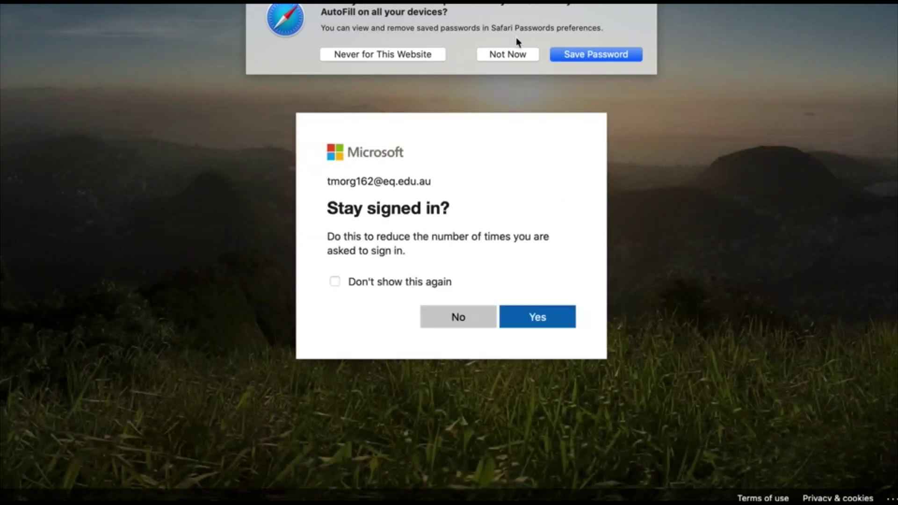
pyautogui.click(515, 55)
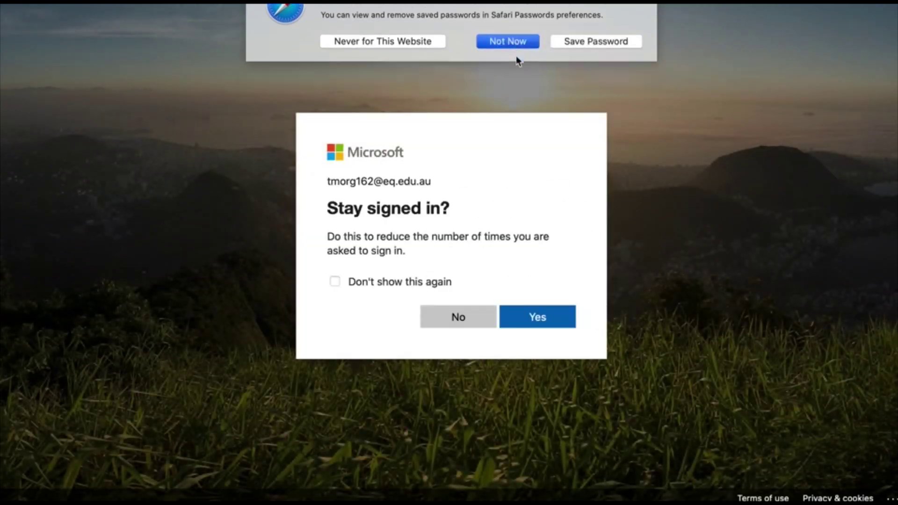
pyautogui.click(472, 318)
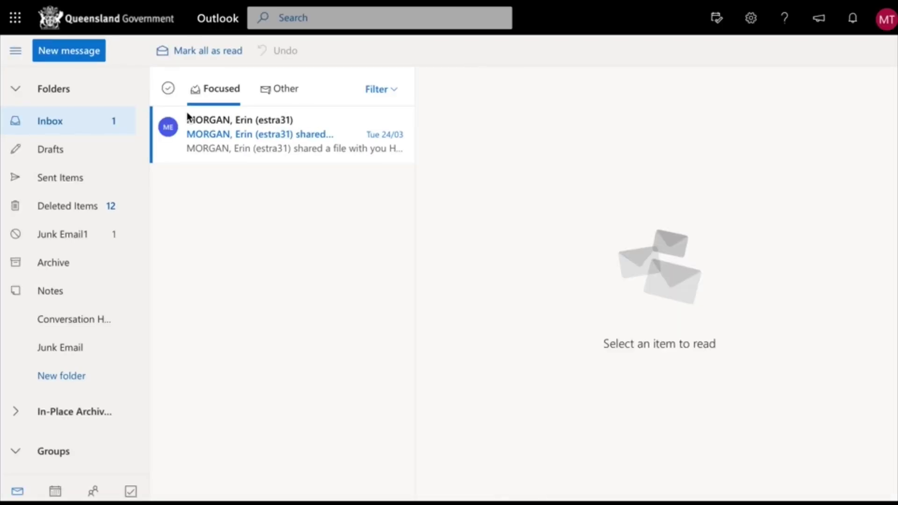
pyautogui.moveTo(281, 133)
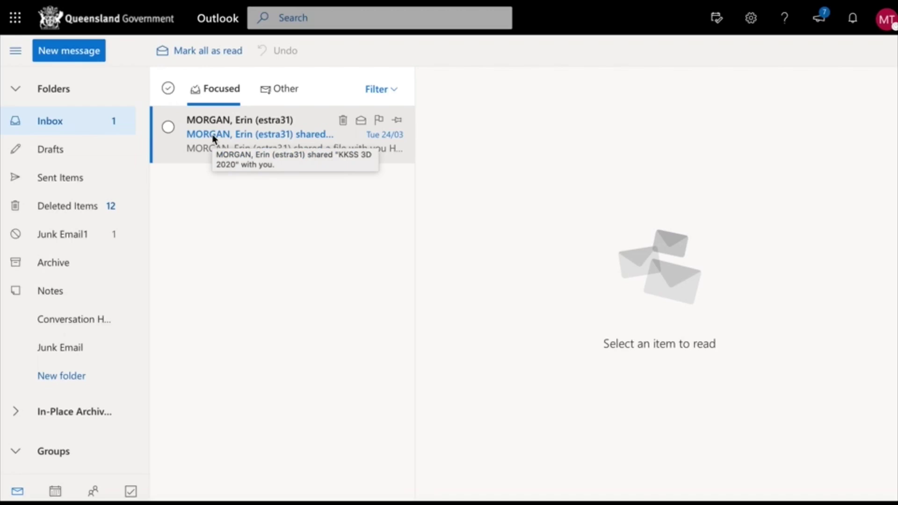
# Open the inbox email sharing the KKSS 3D 2020 notebook
pyautogui.click(213, 139)
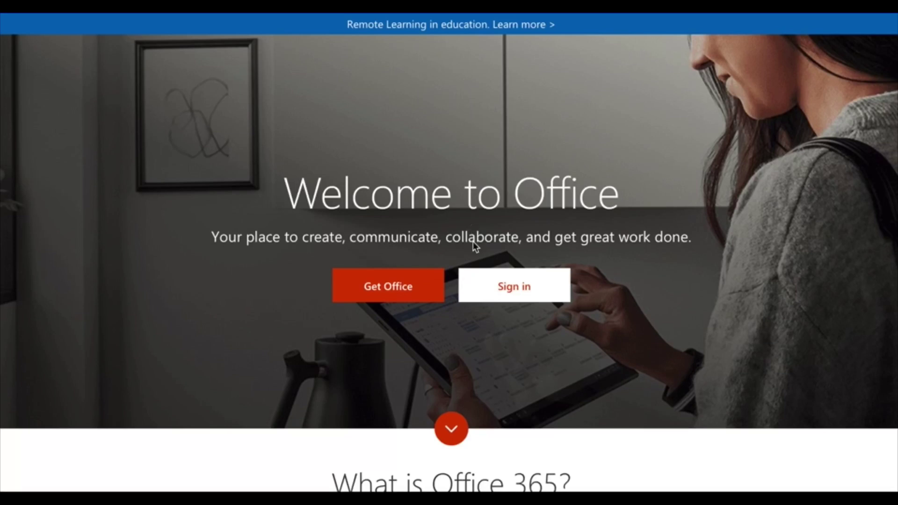
pyautogui.click(512, 291)
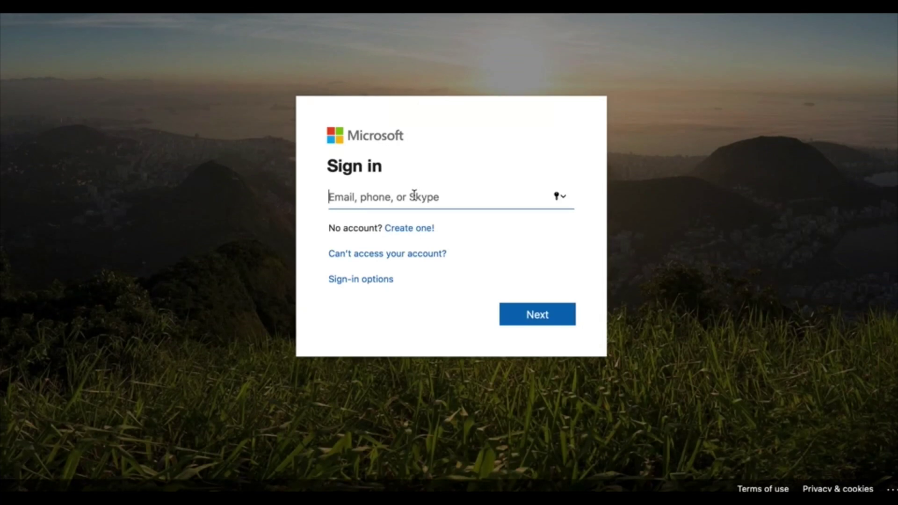
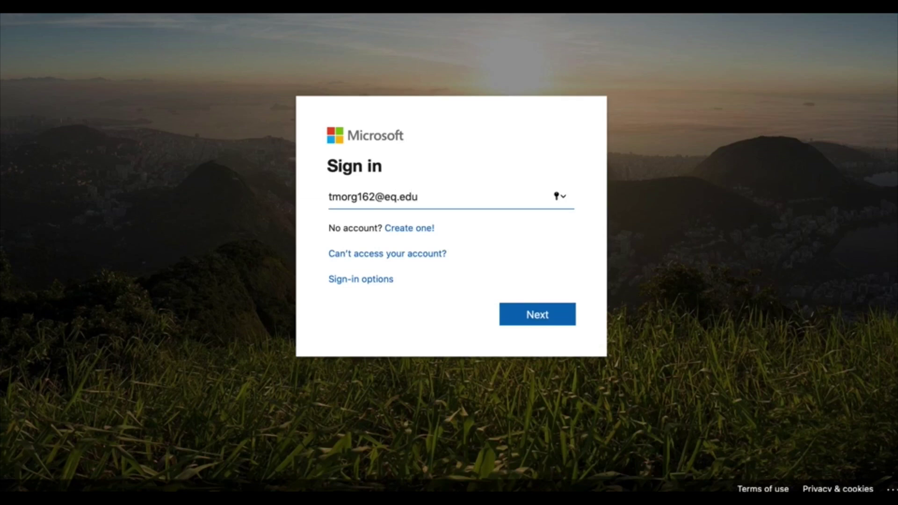
pyautogui.click(522, 314)
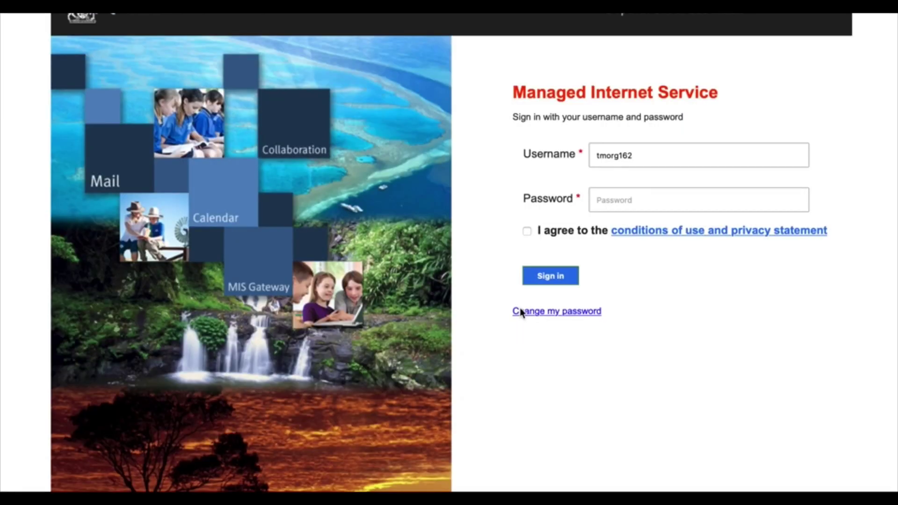
# Enter the account password on the organisation's login page
pyautogui.click(610, 202)
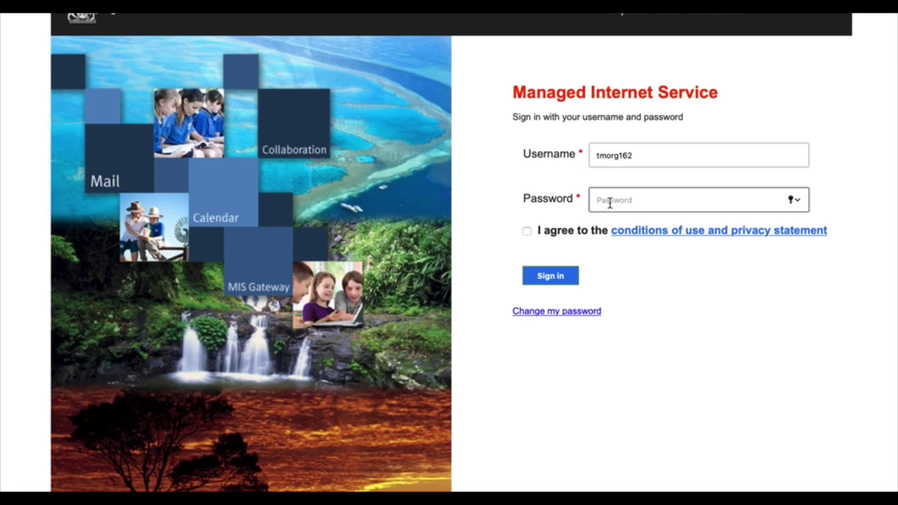
pyautogui.write('••')
pyautogui.write('••••••')
pyautogui.write('•••')
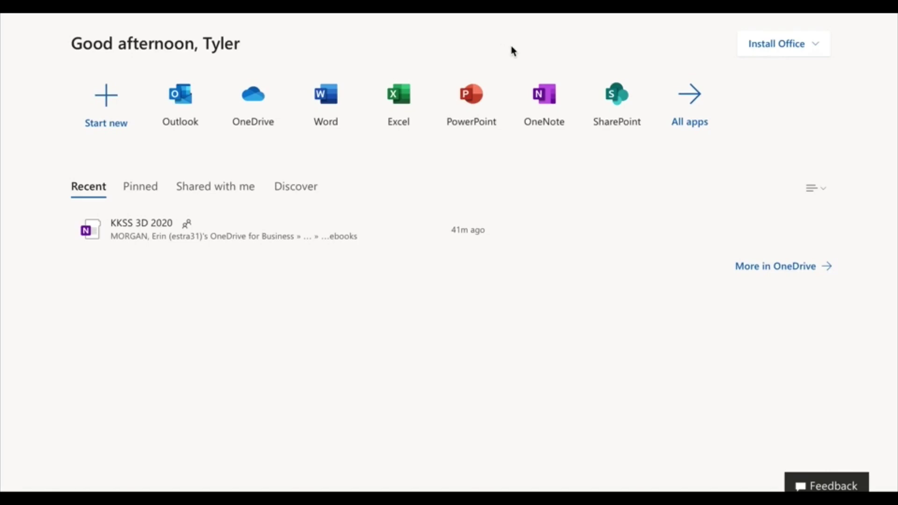
# Launch OneNote from the Office home page to list the notebooks
pyautogui.click(550, 95)
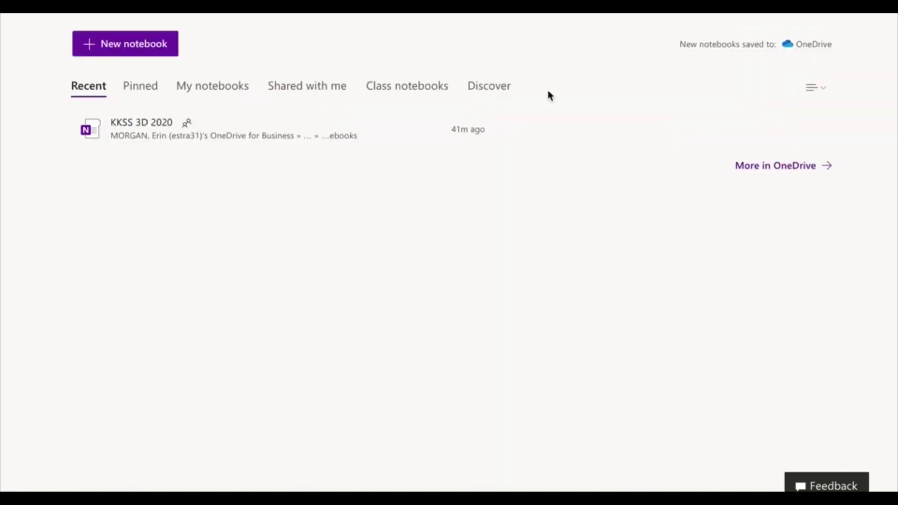